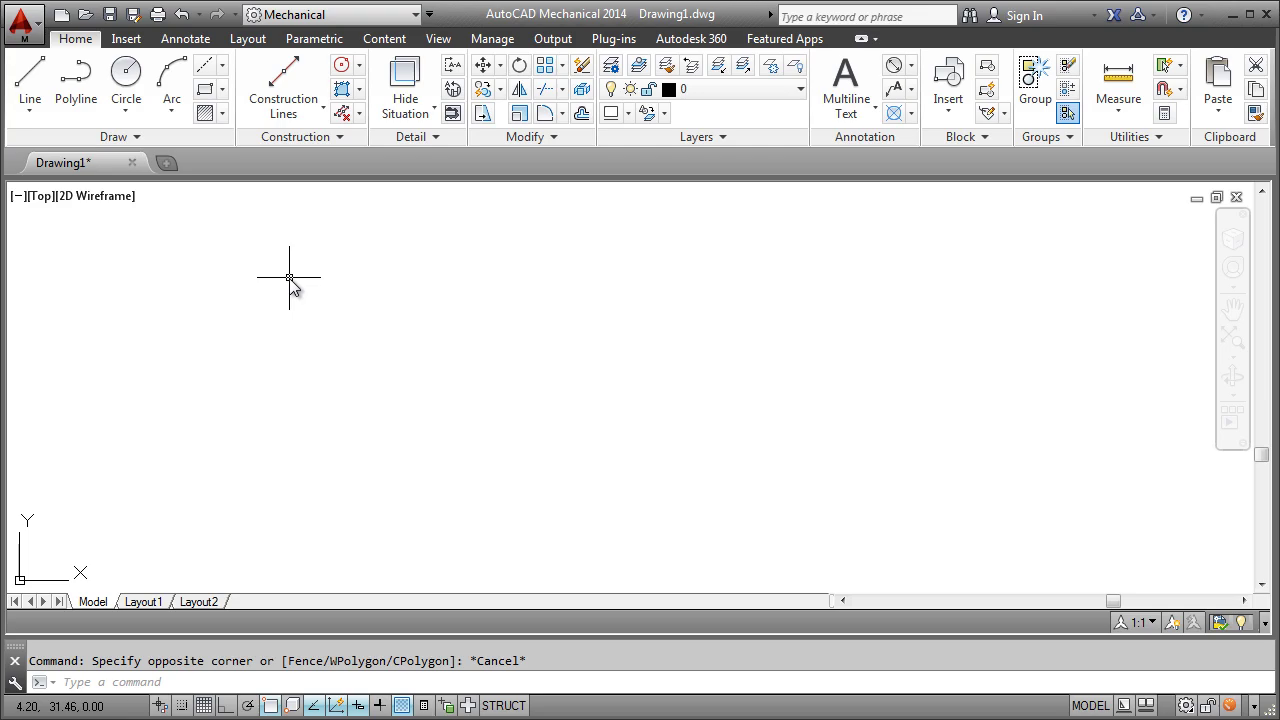
Cancel the pending selection and look through the application menu's command search.
key(Escape)
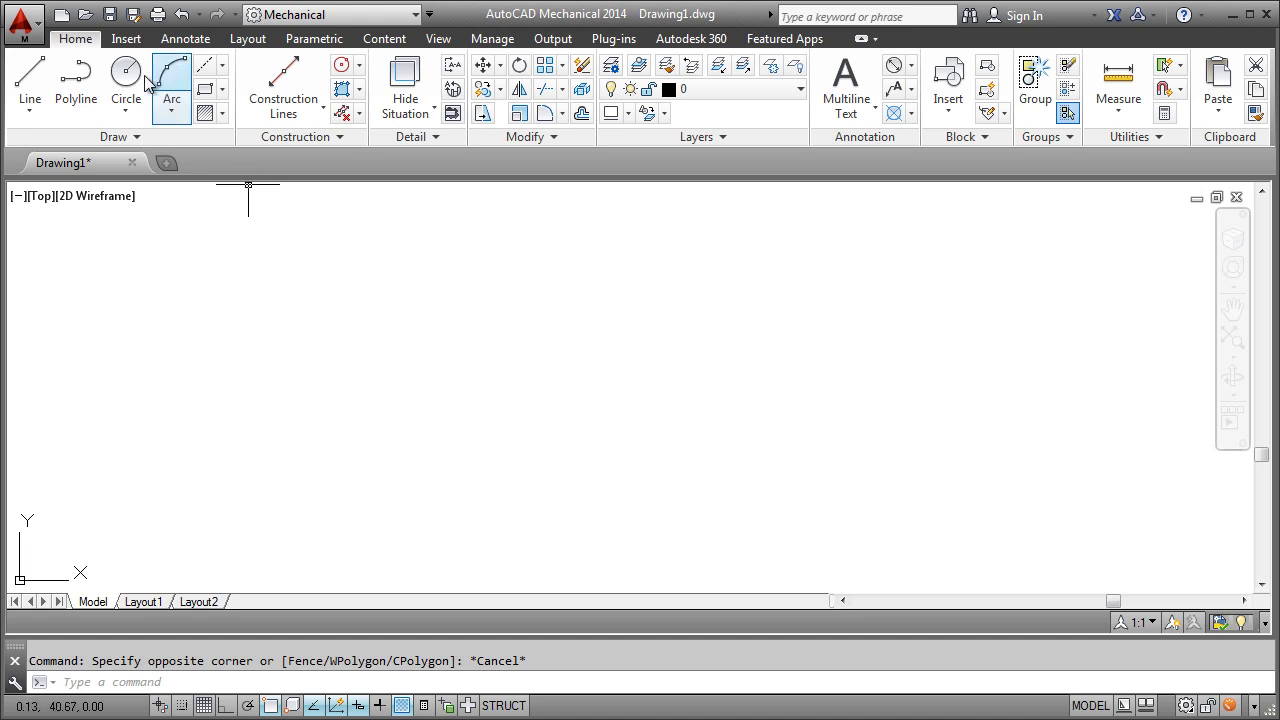
click(22, 24)
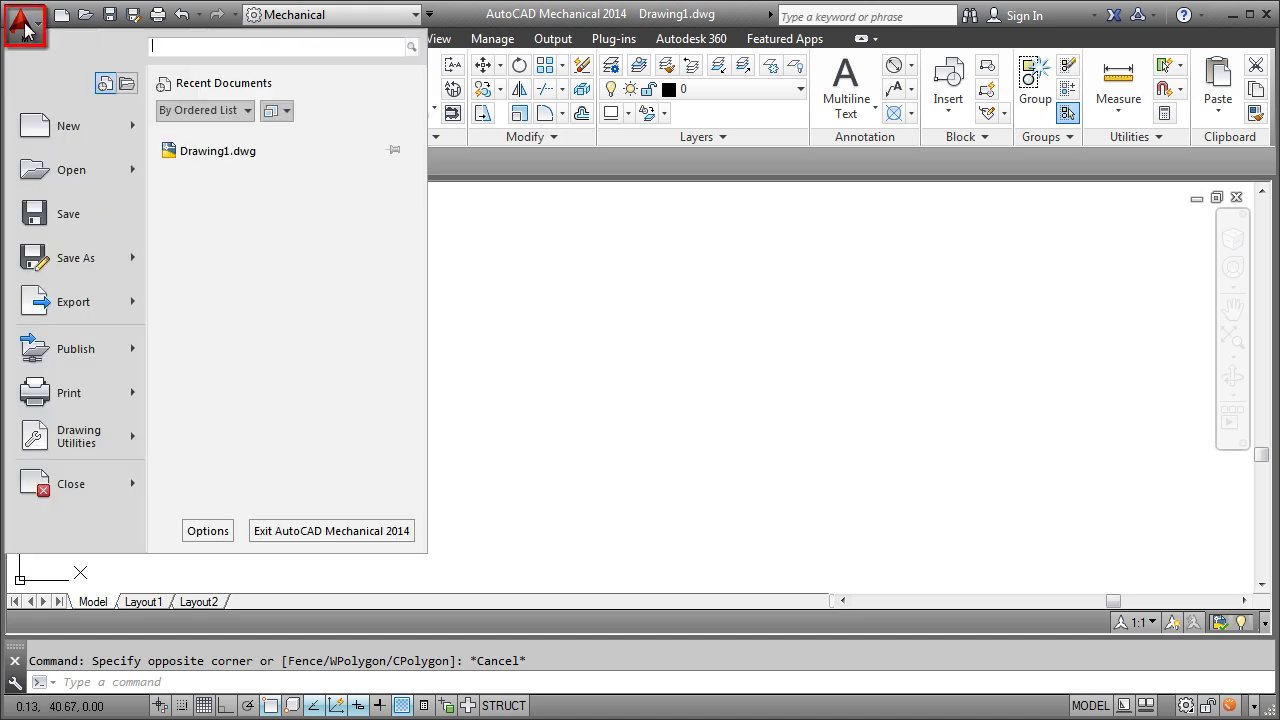
click(166, 48)
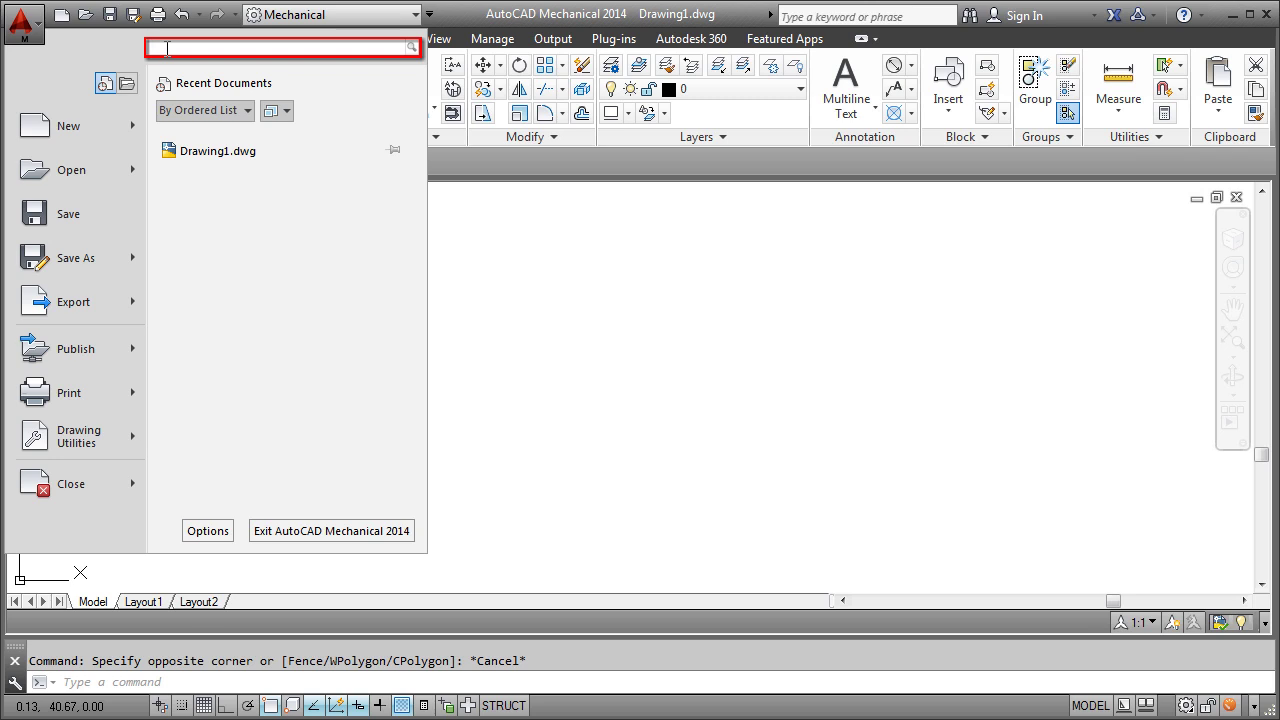
click(26, 26)
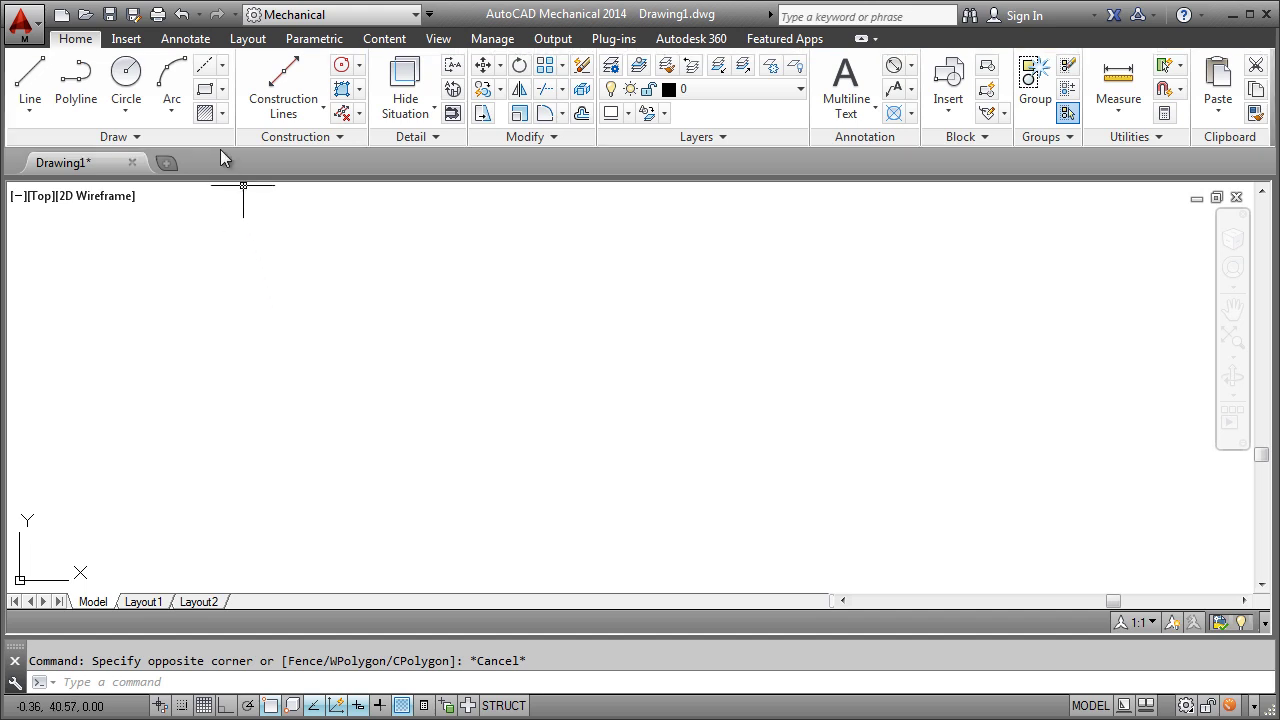
Draw a test circle and place a diameter dimension inside it.
click(127, 80)
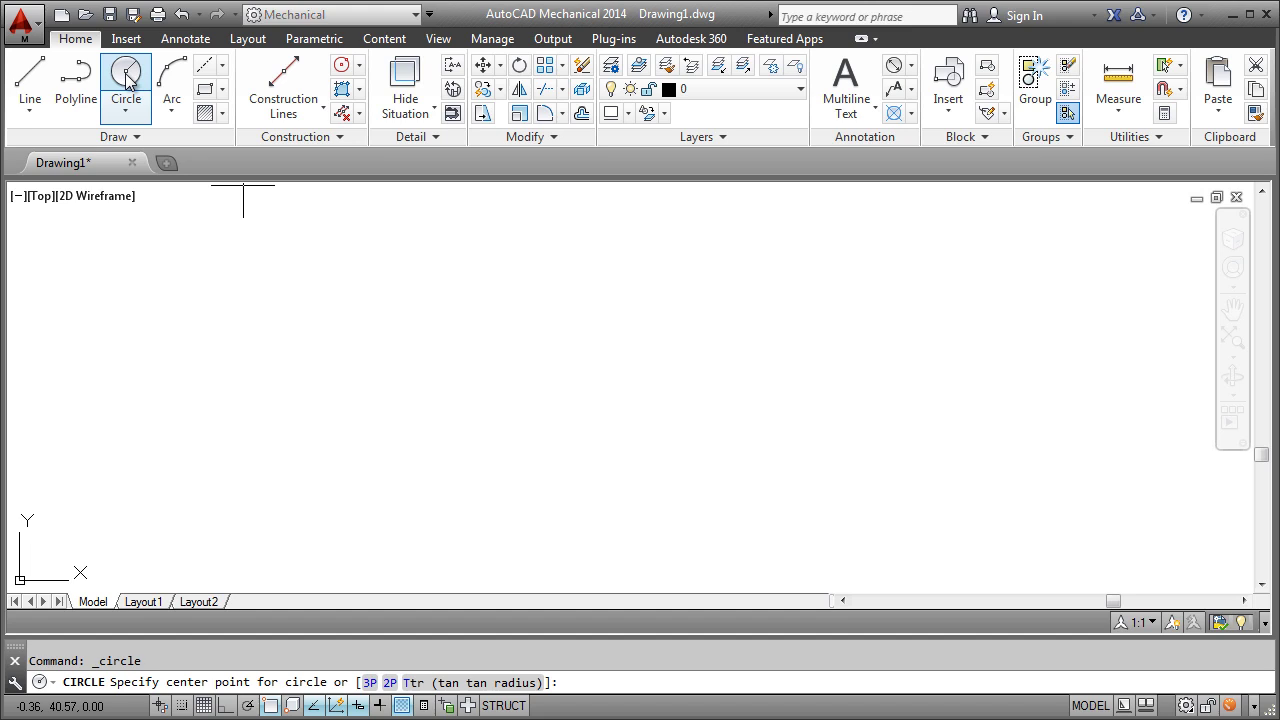
click(437, 362)
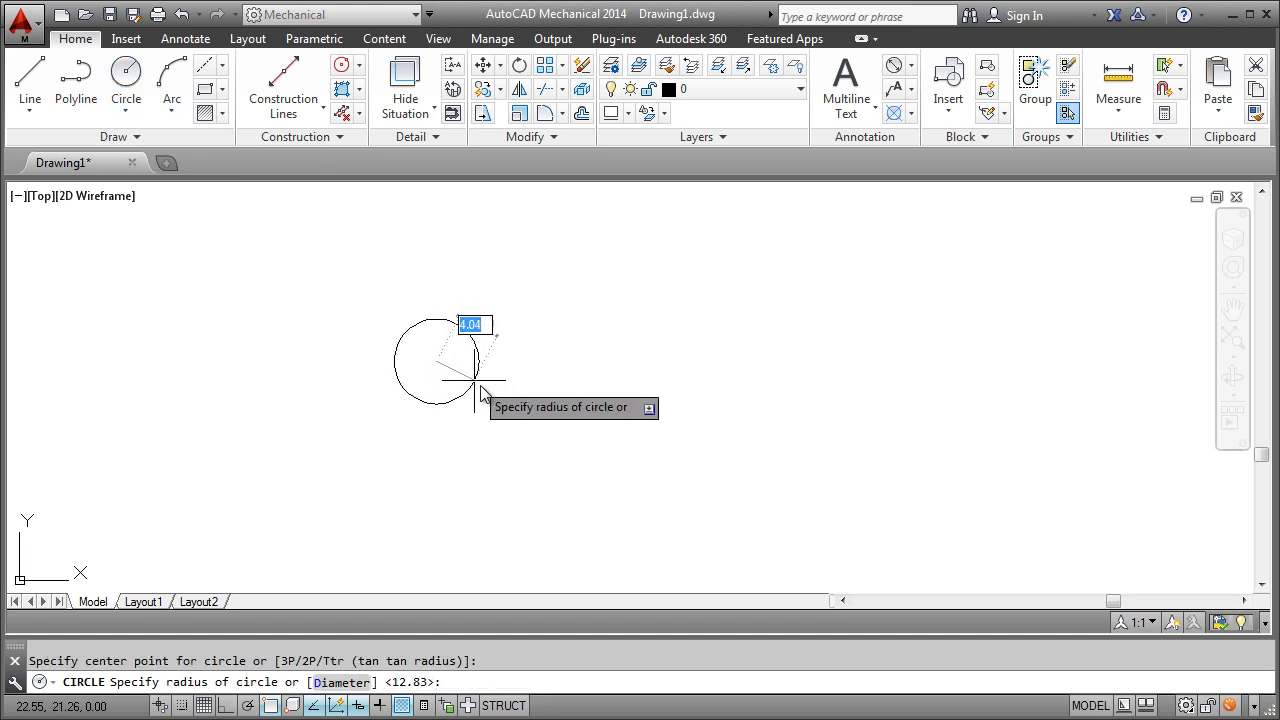
click(524, 457)
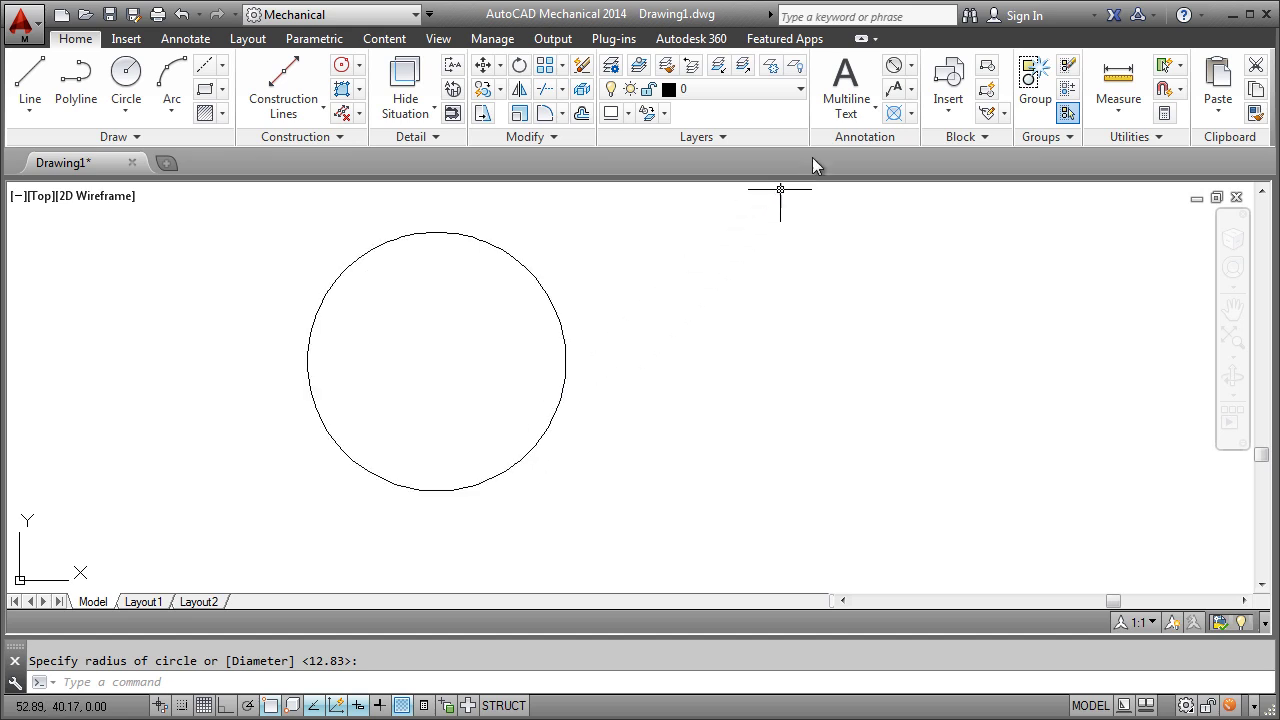
click(892, 66)
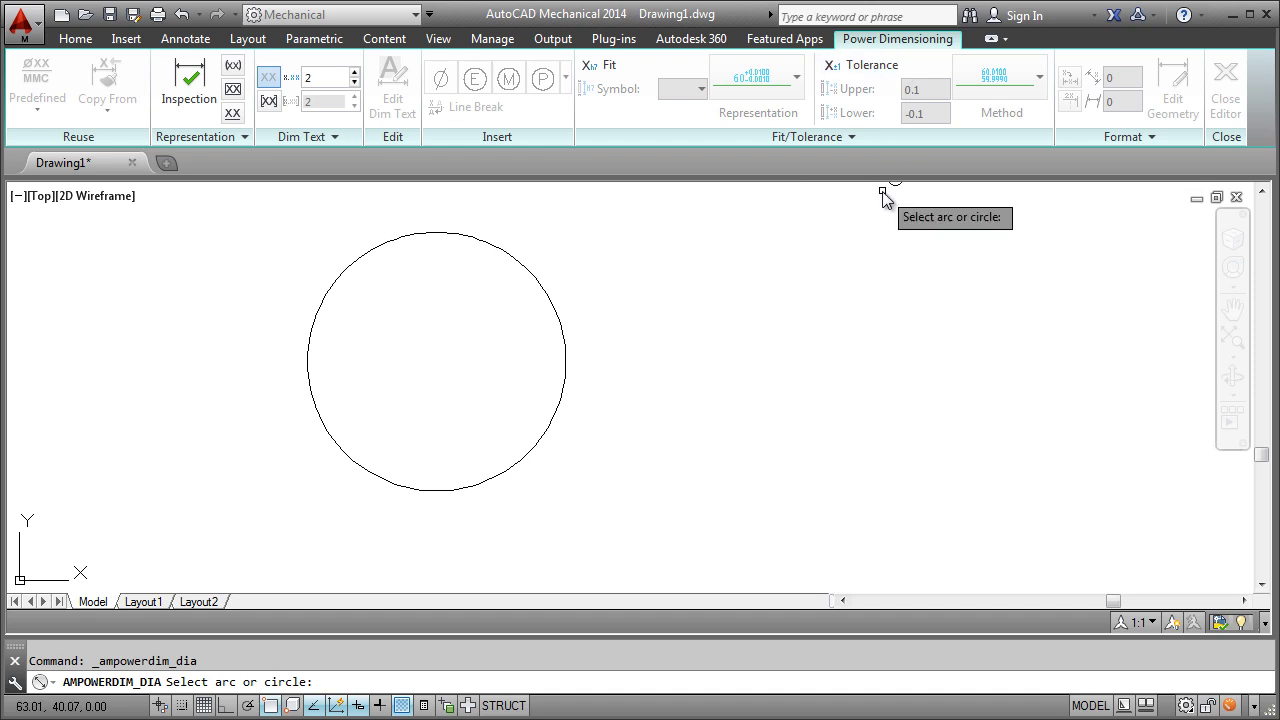
click(562, 389)
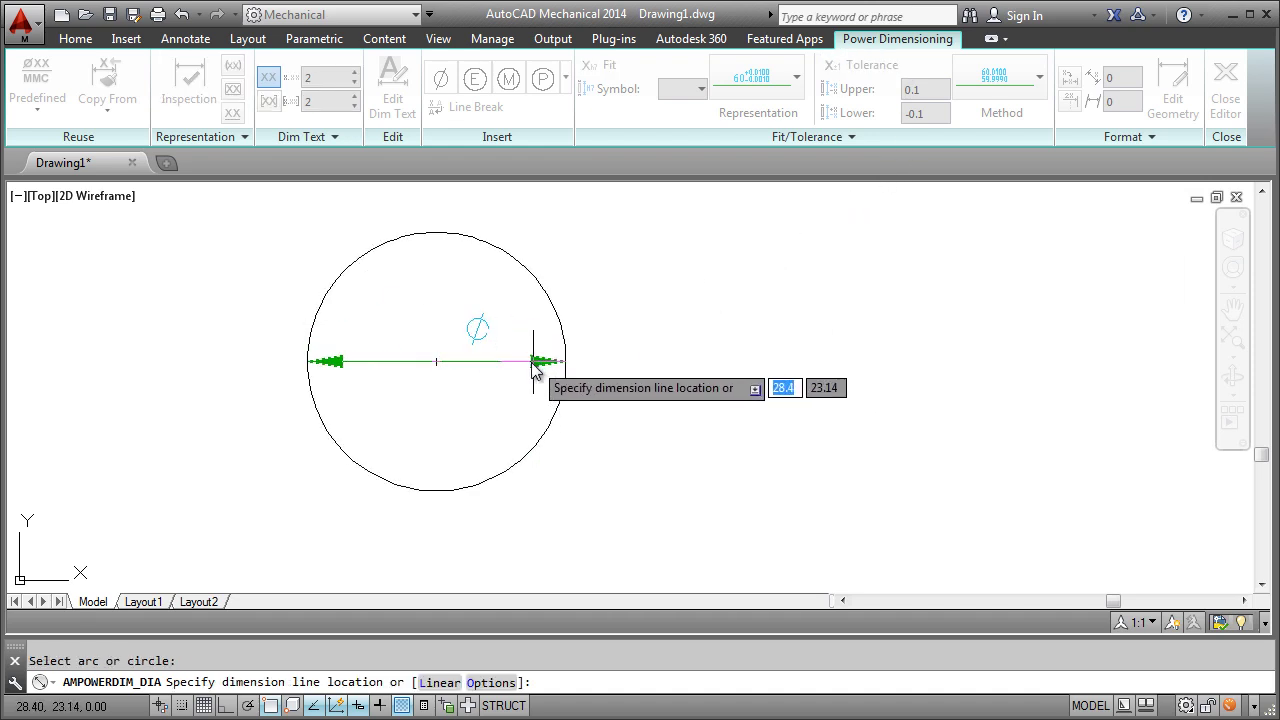
click(533, 368)
key(Escape)
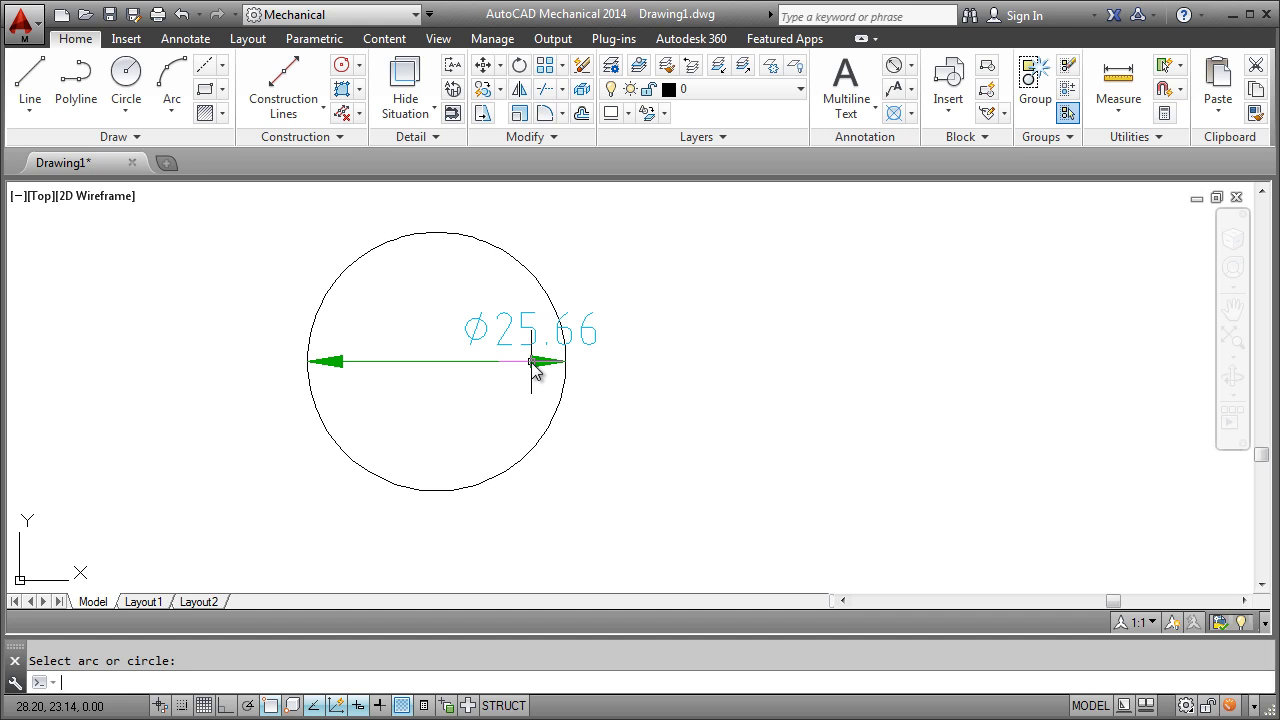
Erase the circle and its diameter dimension with a crossing selection.
click(603, 517)
click(269, 197)
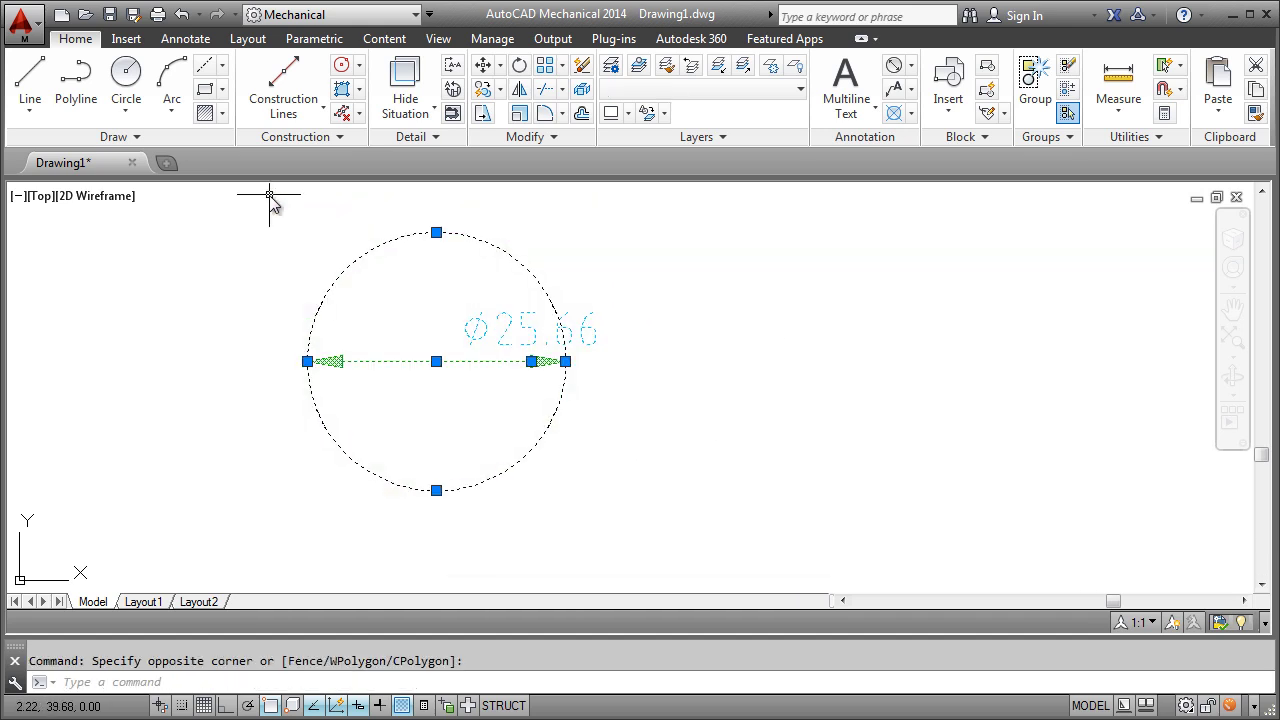
click(585, 74)
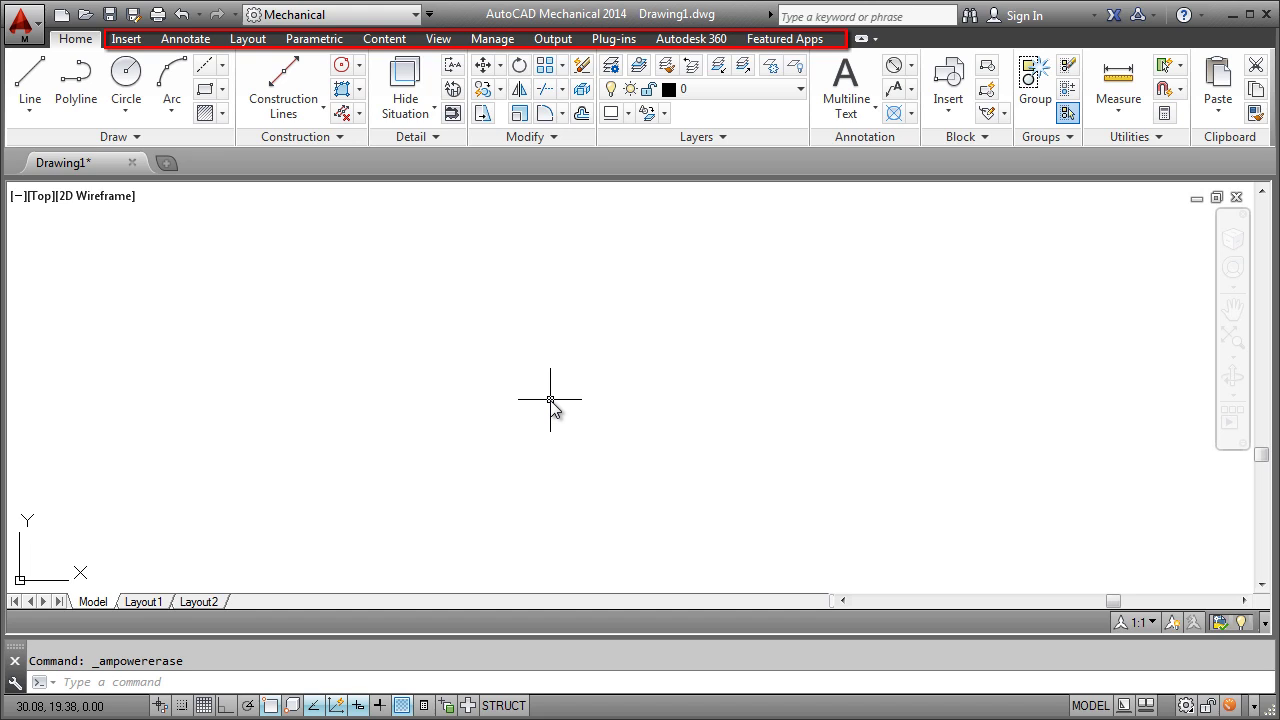
Search 'amc' in the application menu, then display the Content tab's mechanical tools.
click(25, 27)
text(amc)
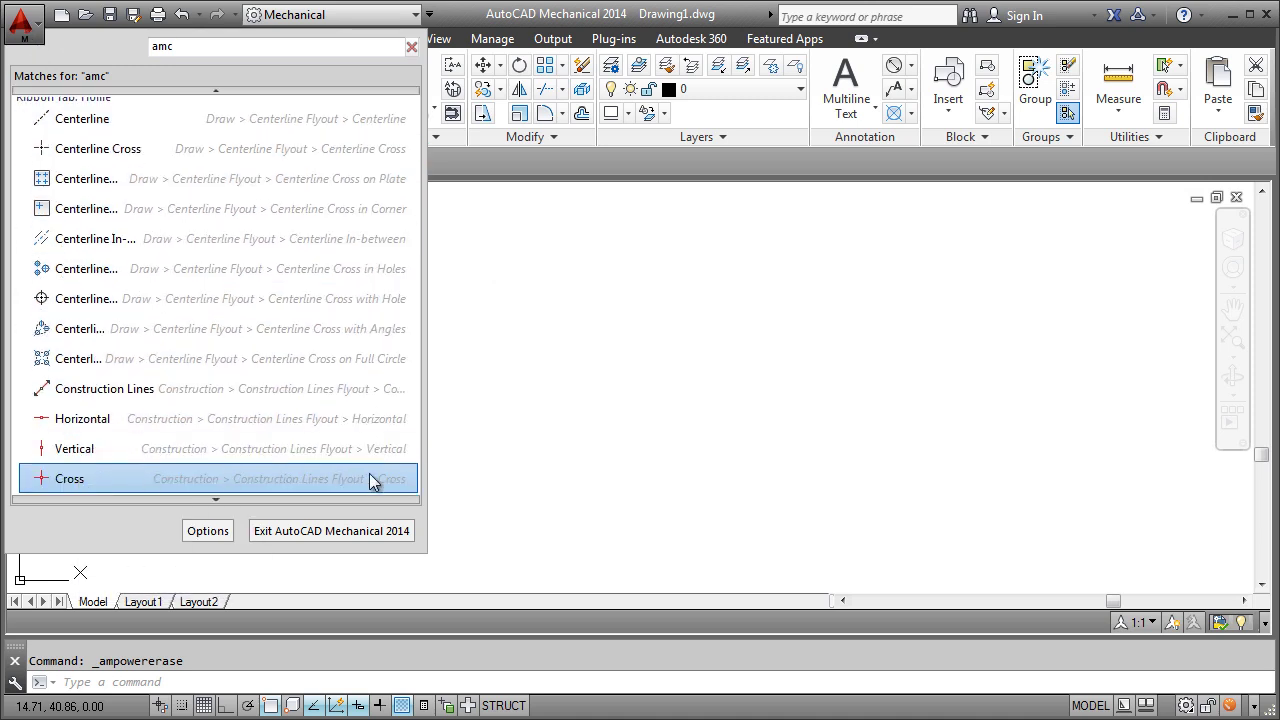
click(520, 550)
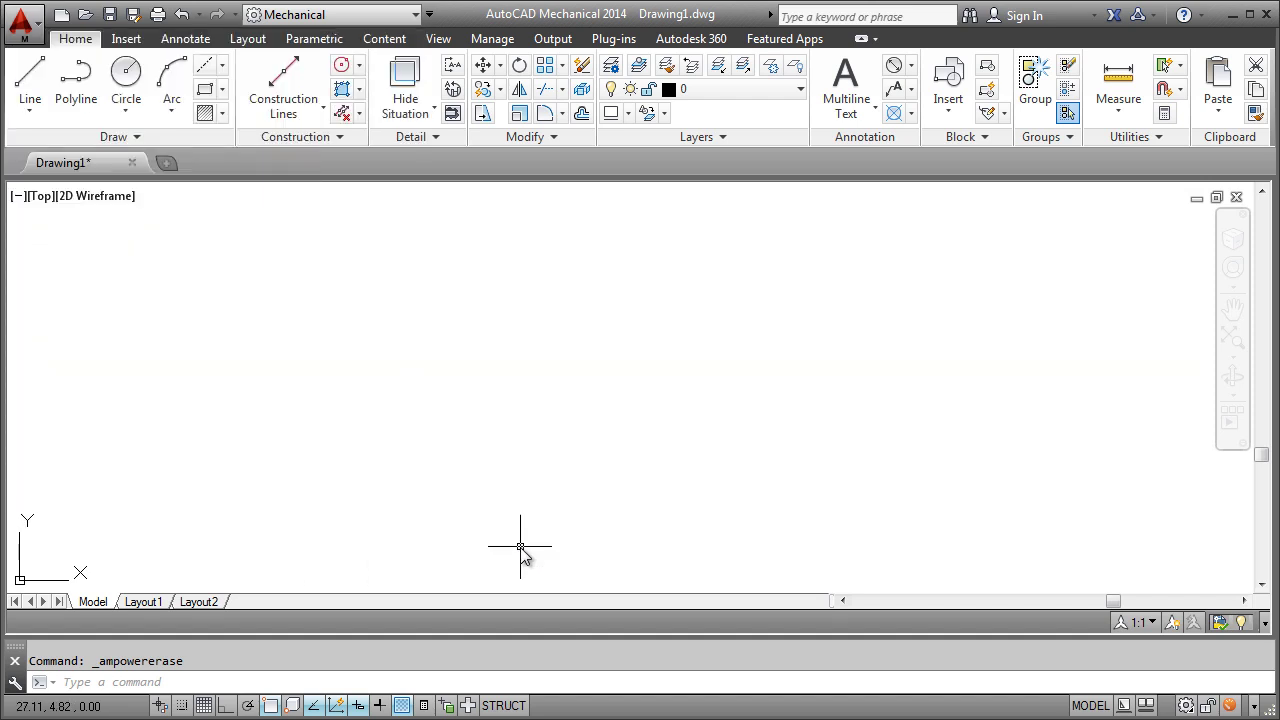
click(385, 40)
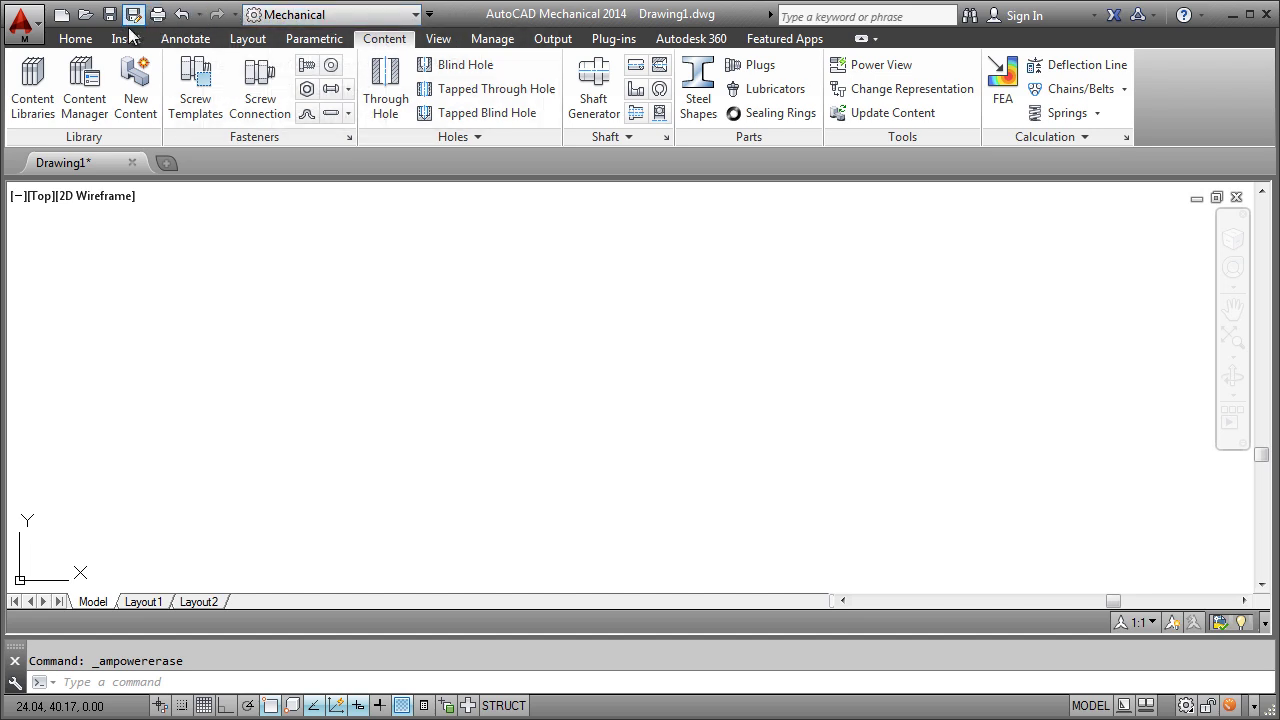
On the Home tab, preview the Rectangle dropdown's variants and dismiss it without drawing.
click(77, 42)
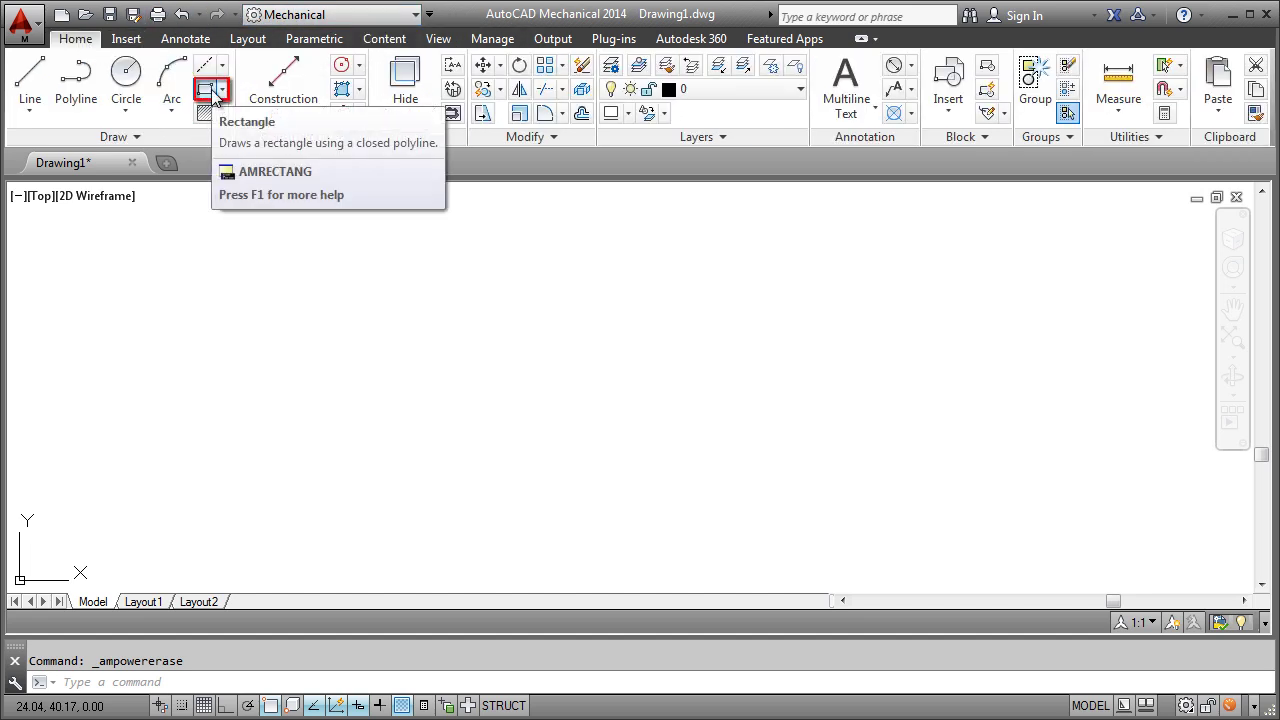
mouse_move(206, 89)
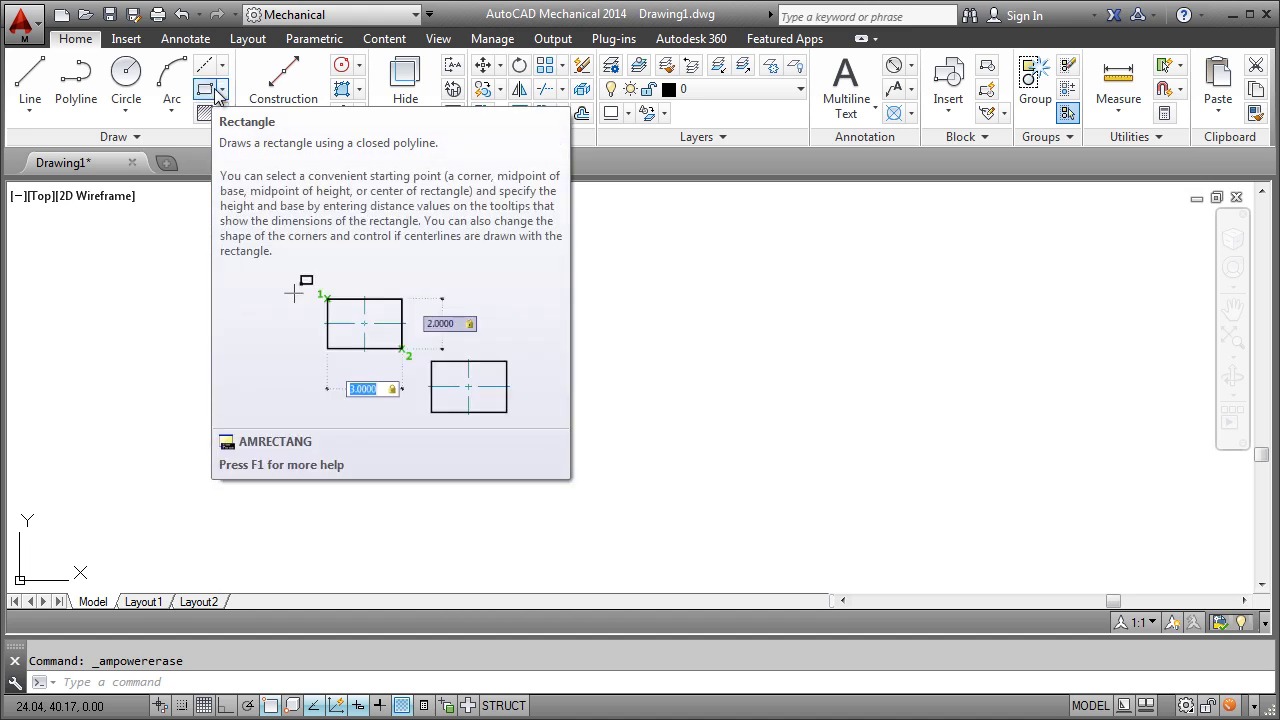
click(222, 89)
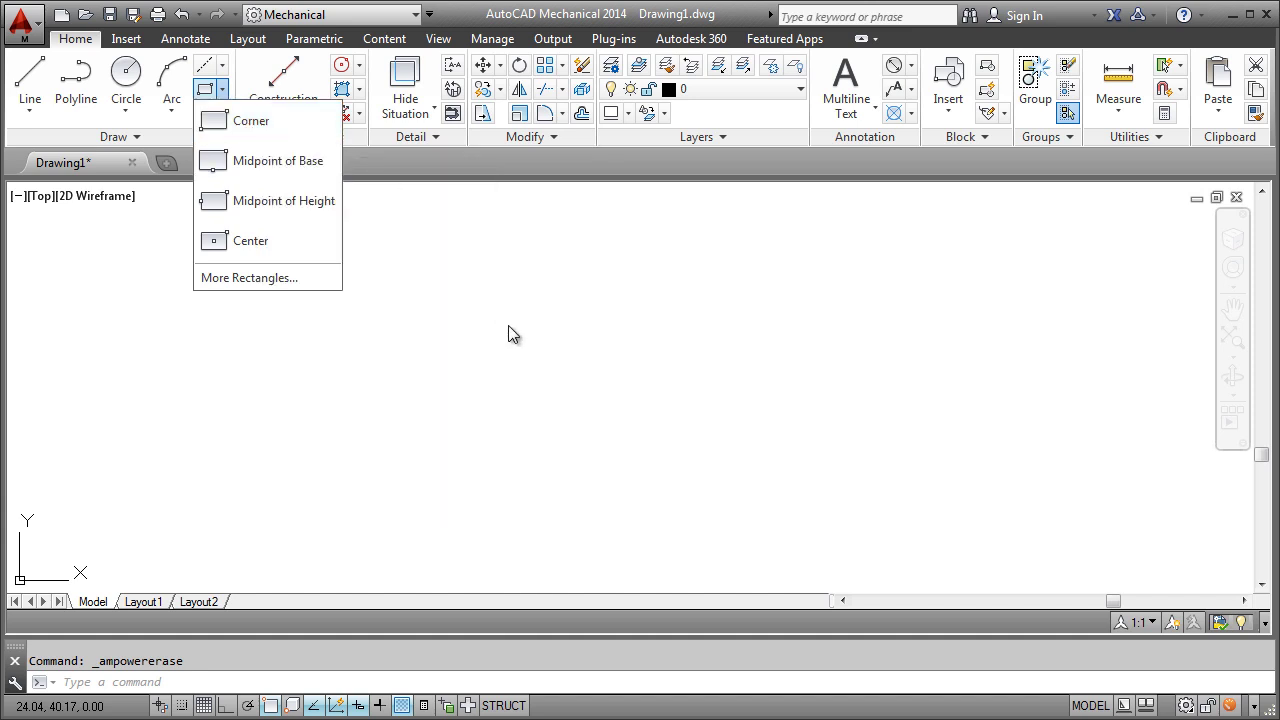
click(508, 330)
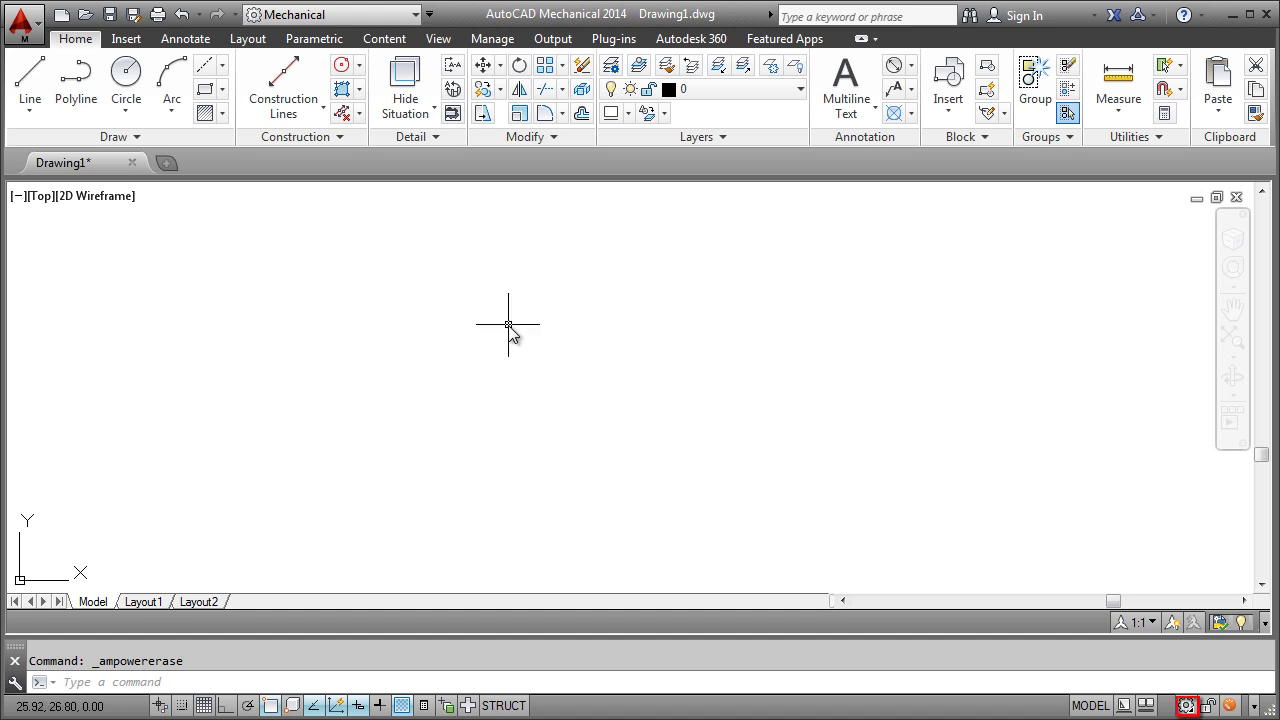
Choose Mechanical Classic from the status-bar workspace list.
click(1186, 706)
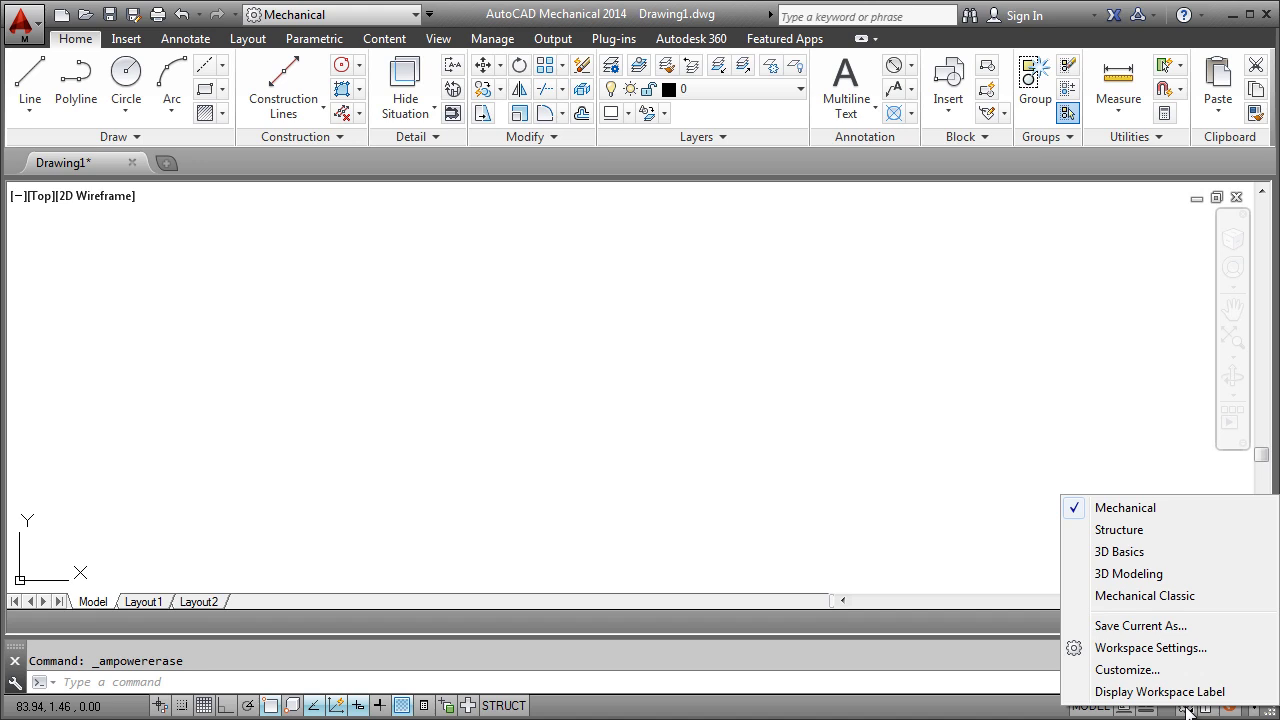
click(1102, 600)
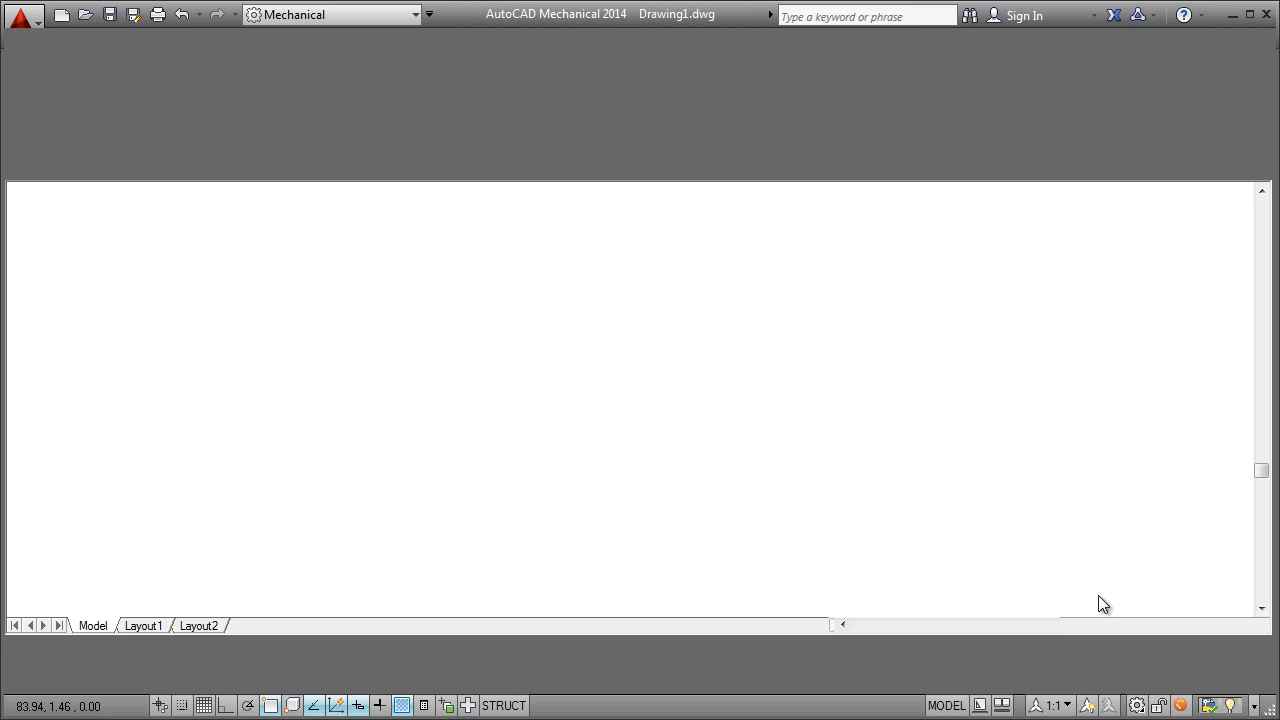